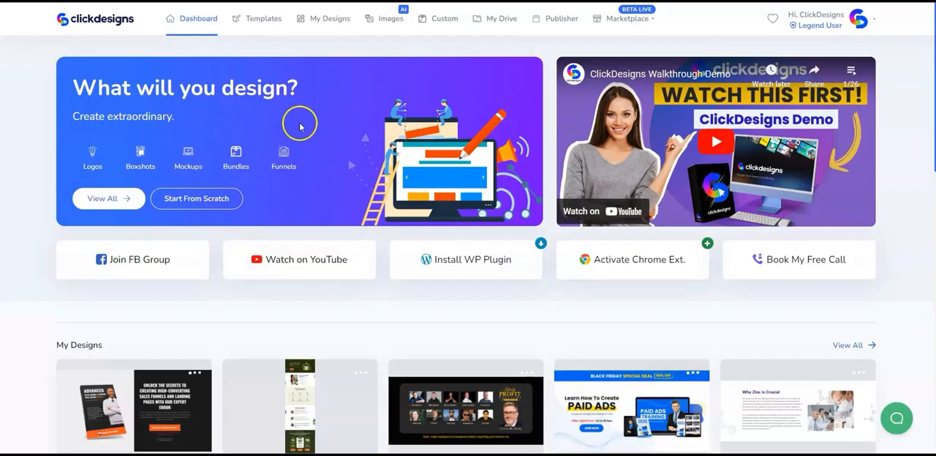
# Open the template library and show the Marketing category
pyautogui.click(273, 26)
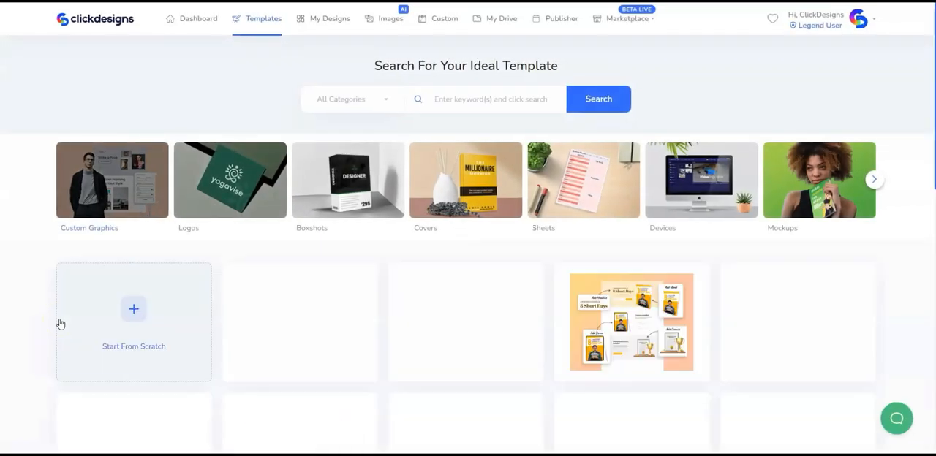
pyautogui.click(875, 181)
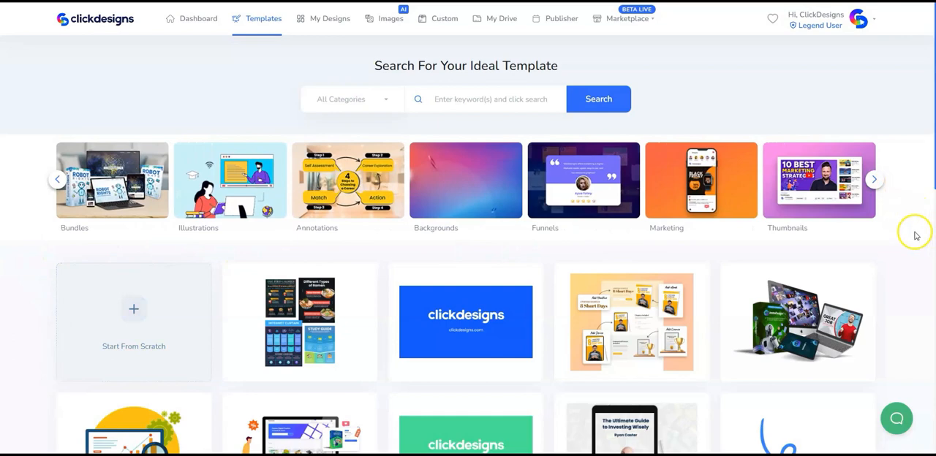
pyautogui.click(698, 207)
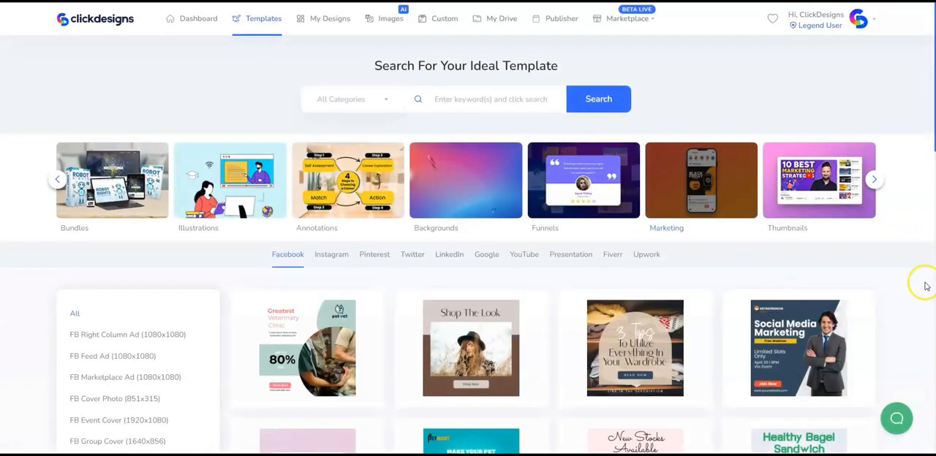
# Narrow the marketing templates to Instagram Square Photo (1080x1080) designs
pyautogui.scroll(-2, 921, 281)
pyautogui.click(323, 158)
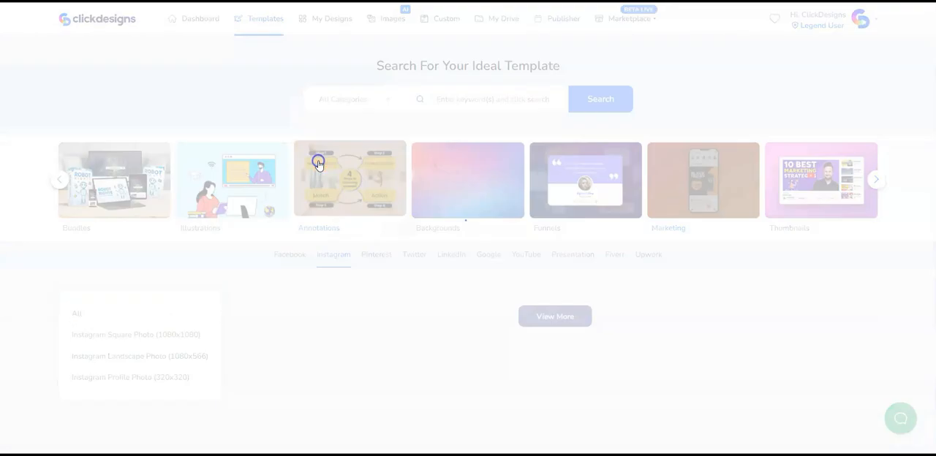
pyautogui.scroll(-1, 222, 279)
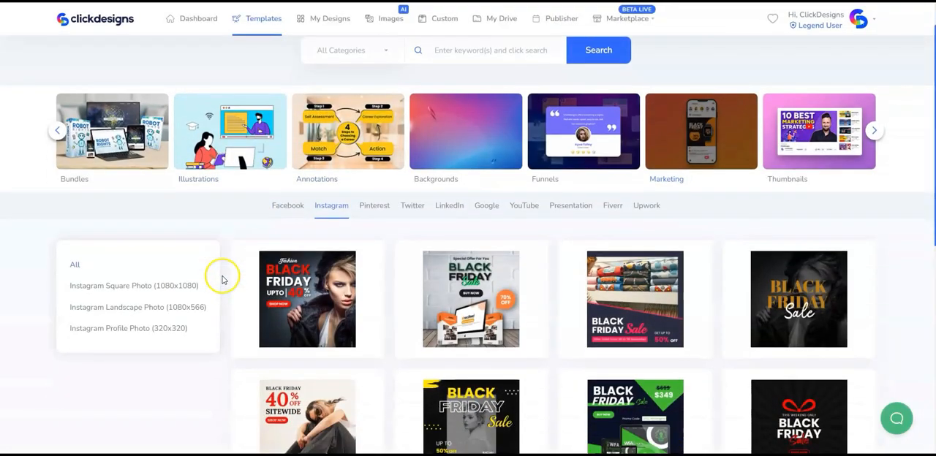
pyautogui.click(194, 283)
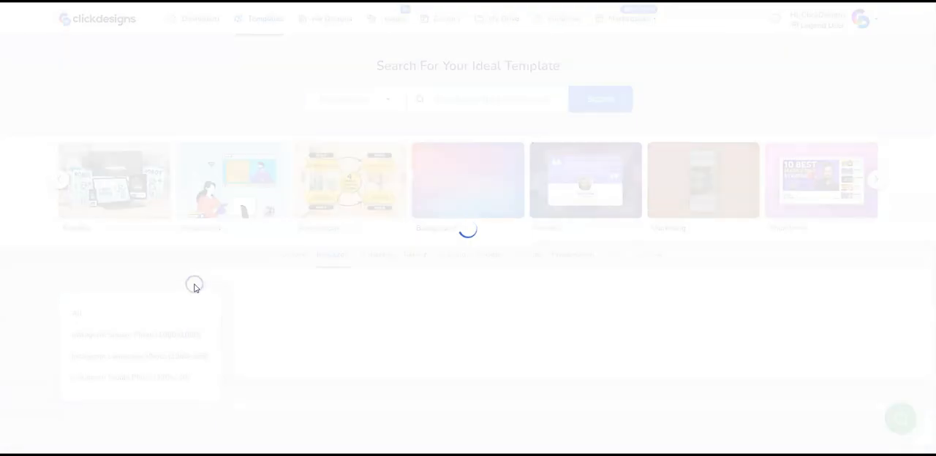
pyautogui.scroll(-3, 910, 263)
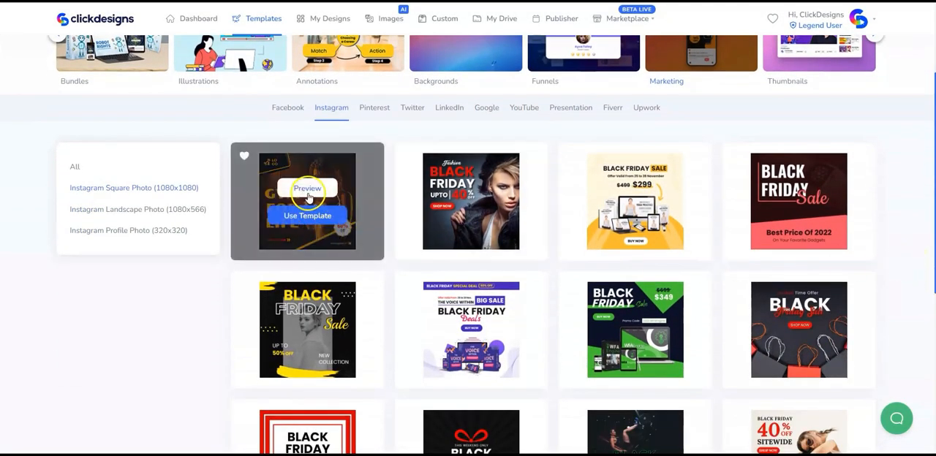
# Preview the Gym For Life template and create a design from it titled Shape Your Body
pyautogui.click(308, 192)
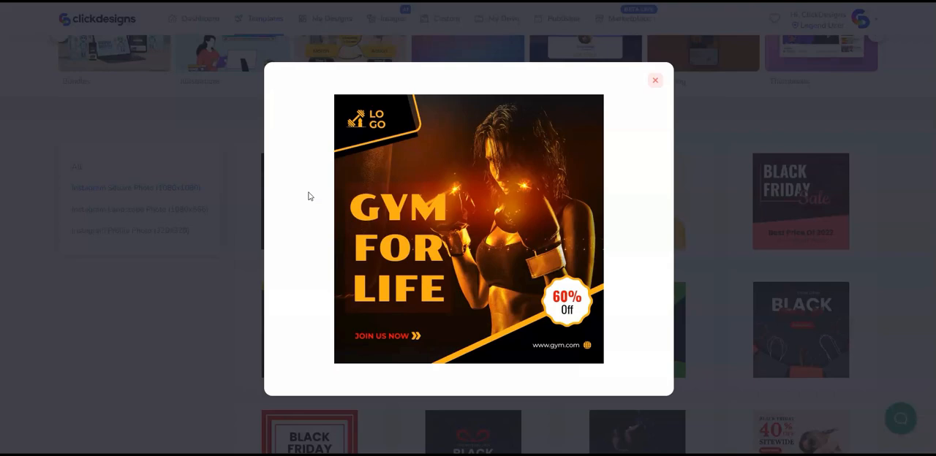
pyautogui.click(654, 80)
pyautogui.click(307, 216)
pyautogui.click(376, 220)
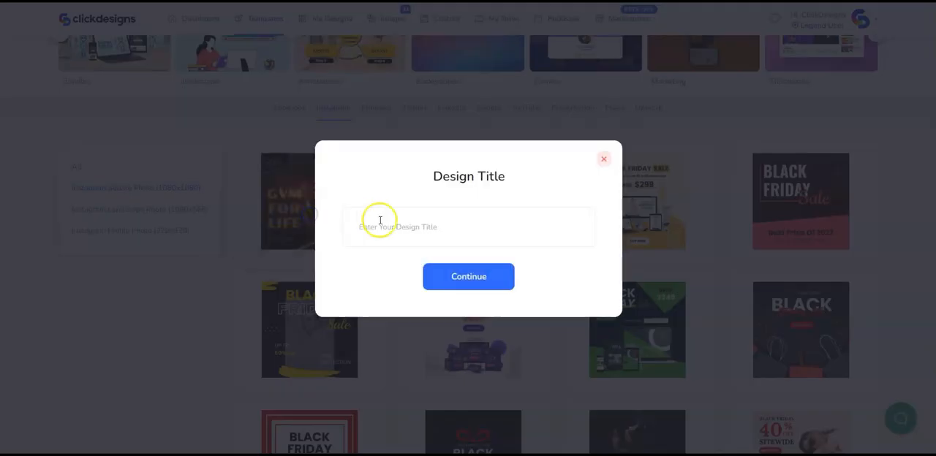
pyautogui.write('Shape Your Body')
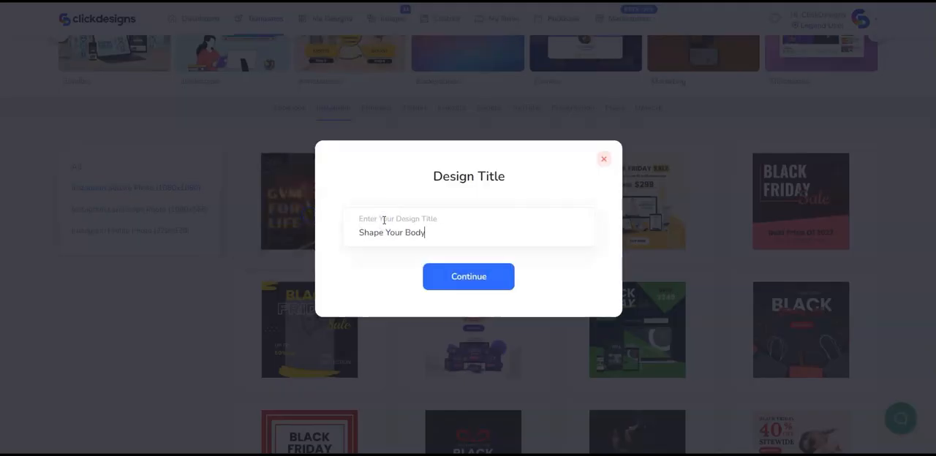
pyautogui.click(477, 281)
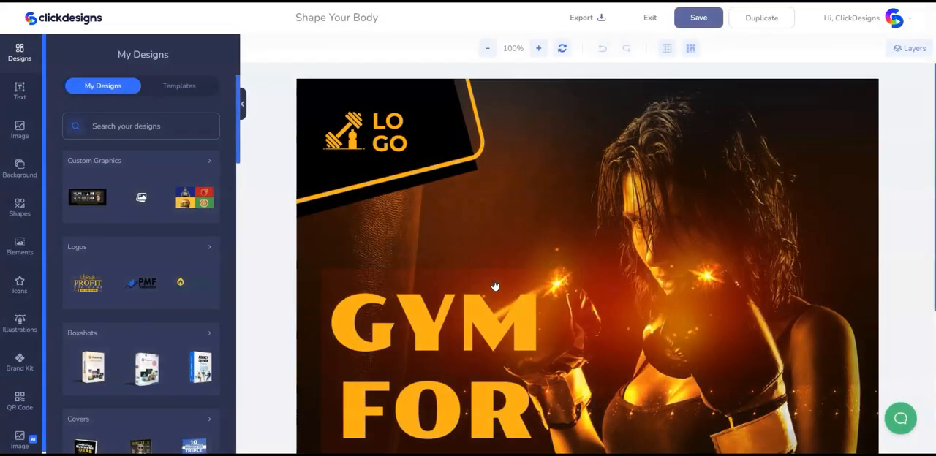
# Delete the placeholder LOGO text and the dumbbell icon from the design's upper corner
pyautogui.click(487, 49)
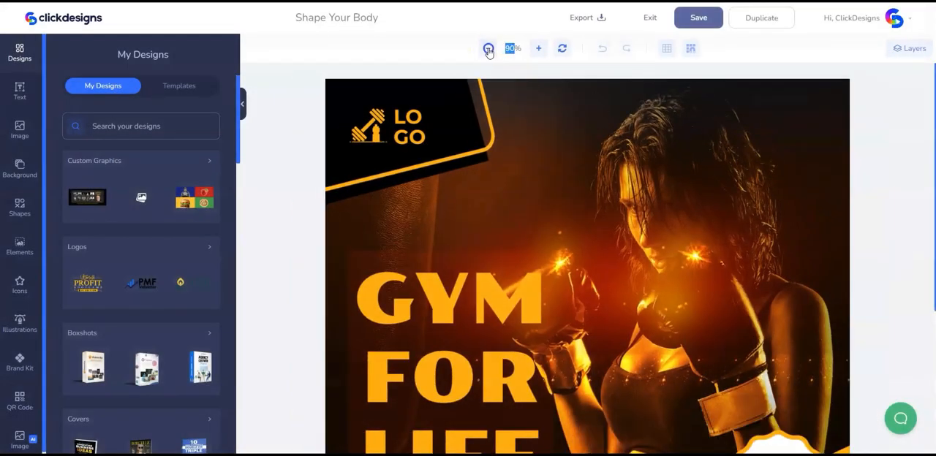
pyautogui.click(488, 49)
pyautogui.click(488, 49)
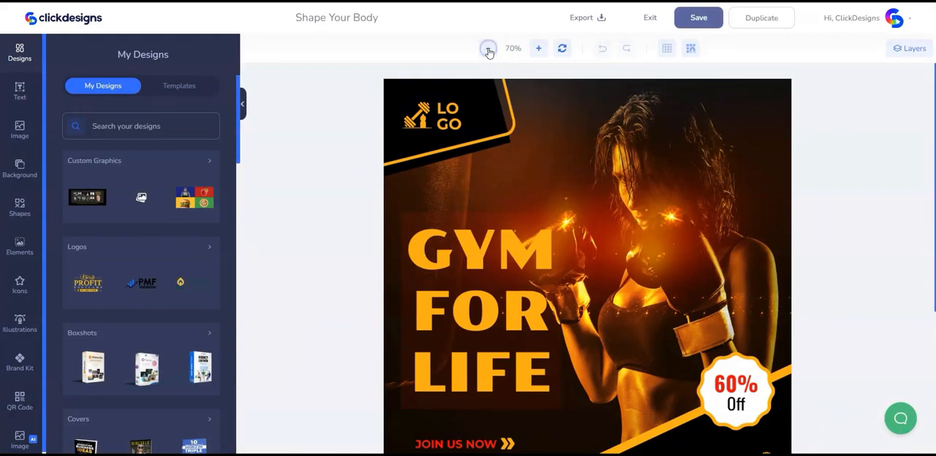
pyautogui.click(488, 49)
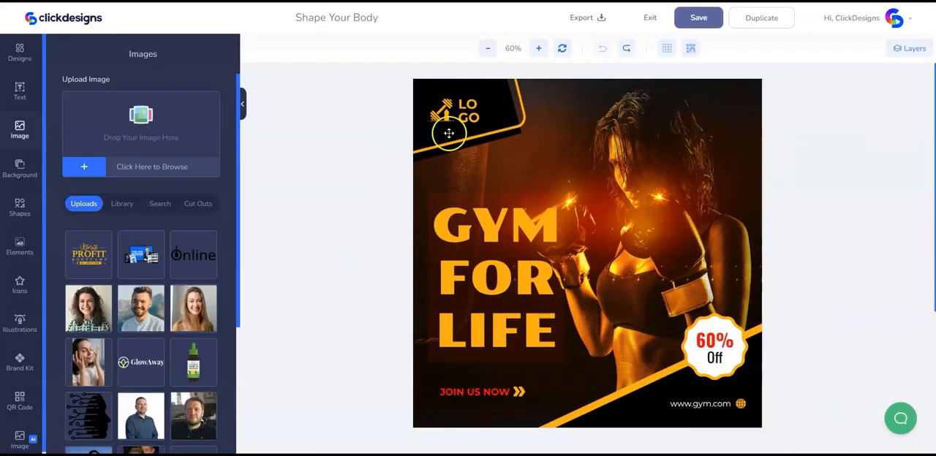
pyautogui.click(466, 117)
pyautogui.press('Delete')
pyautogui.click(441, 119)
pyautogui.press('Delete')
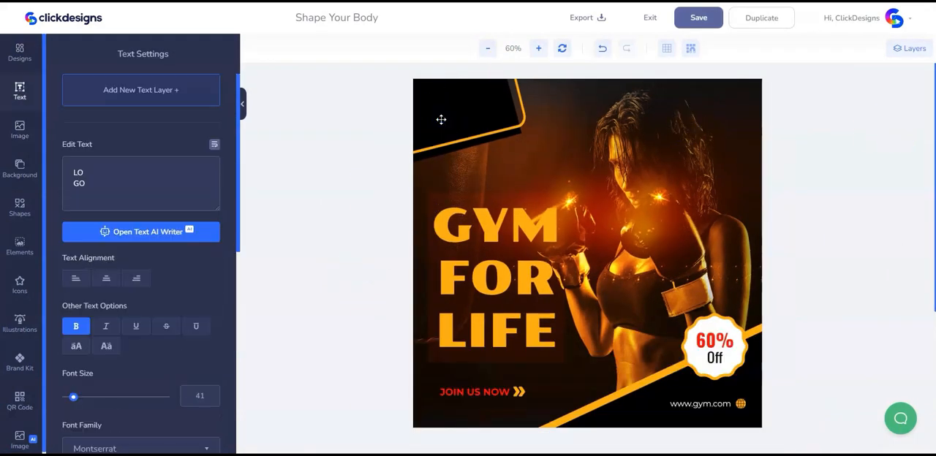
# Upload the Fit Body logo image and add it to the design
pyautogui.click(19, 132)
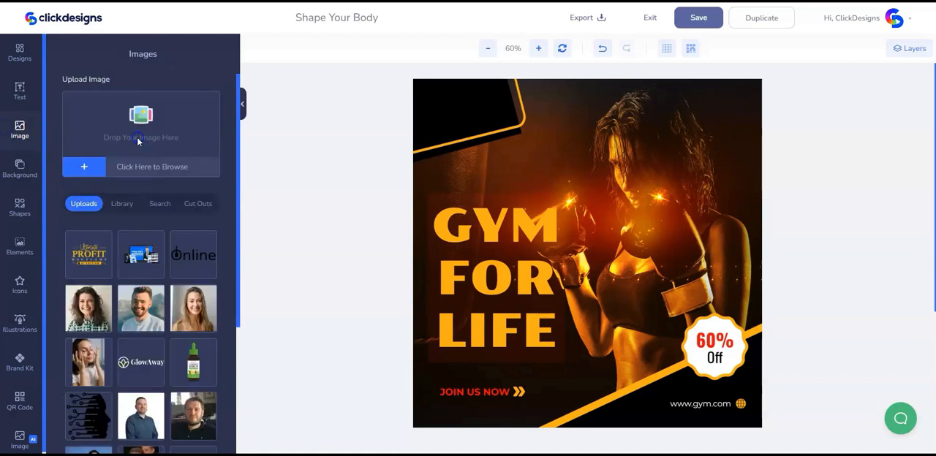
pyautogui.click(137, 138)
pyautogui.click(494, 230)
pyautogui.click(767, 390)
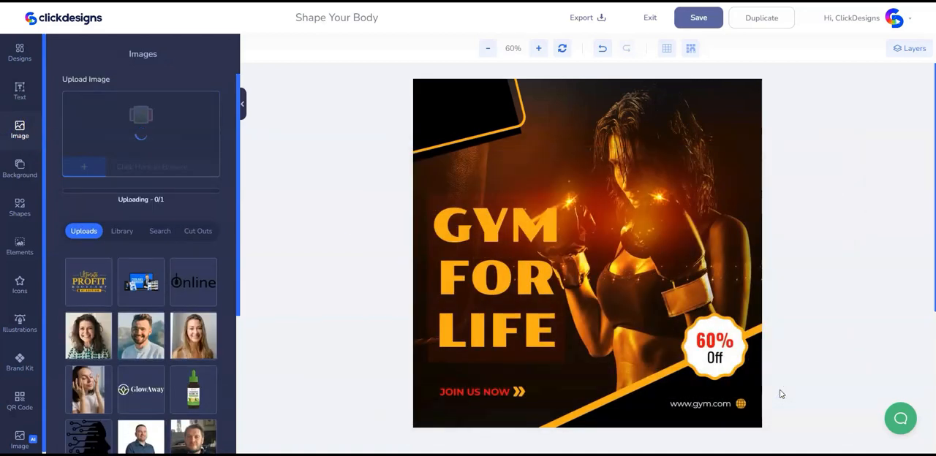
pyautogui.click(82, 252)
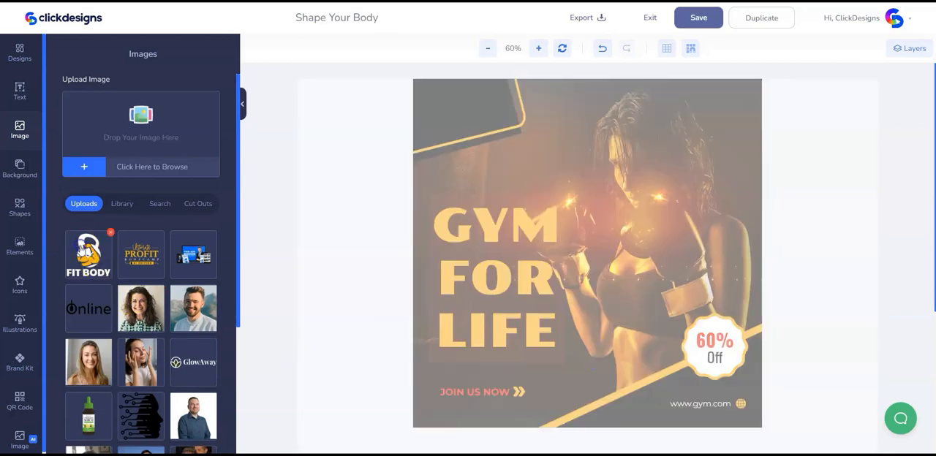
# Shrink the Fit Body logo and place it inside the black shape in the design's upper-left corner
pyautogui.moveTo(544, 302); pyautogui.dragTo(474, 101)
pyautogui.moveTo(458, 89)
pyautogui.mouseDown()
pyautogui.moveTo(460, 118)
pyautogui.moveTo(471, 90)
pyautogui.mouseUp()
pyautogui.moveTo(458, 111); pyautogui.dragTo(459, 111)
pyautogui.click(487, 17)
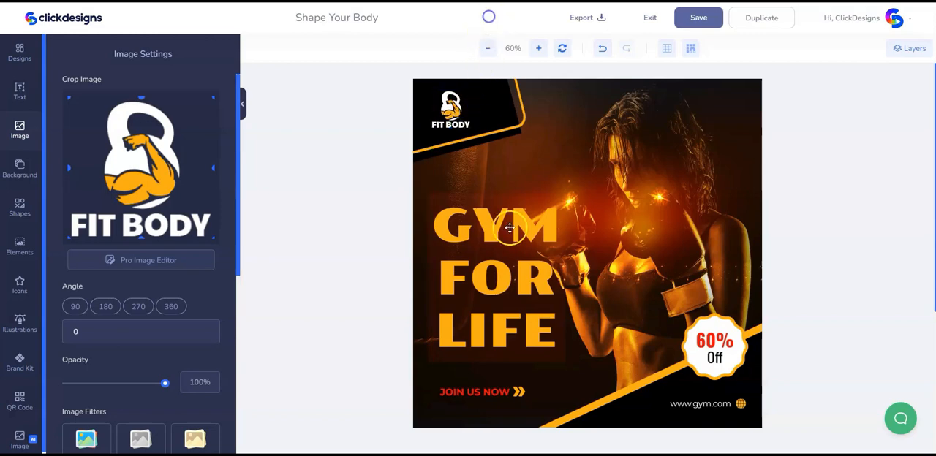
# Reduce the GYM FOR LIFE headline's font size to 68
pyautogui.click(525, 337)
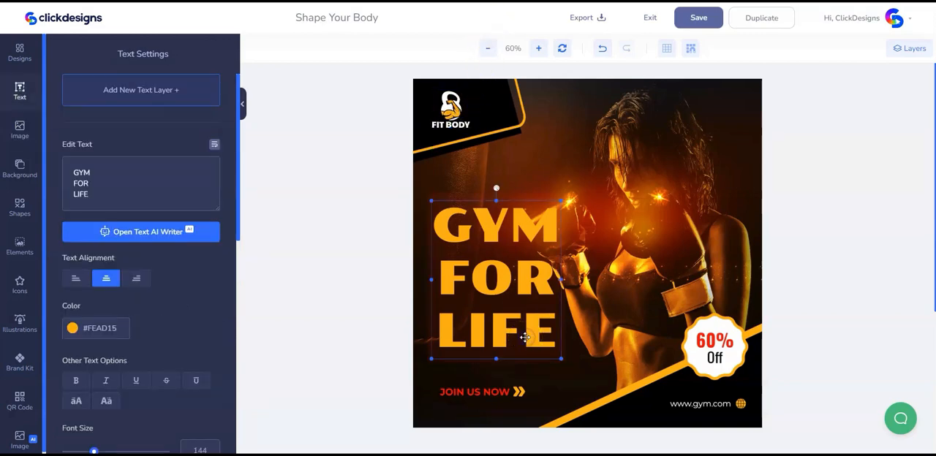
pyautogui.scroll(-3, 109, 358)
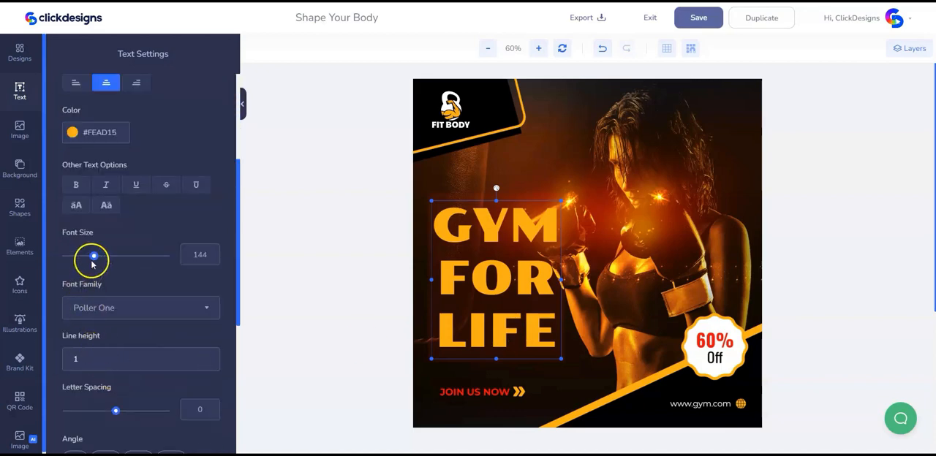
pyautogui.moveTo(93, 258); pyautogui.dragTo(80, 261)
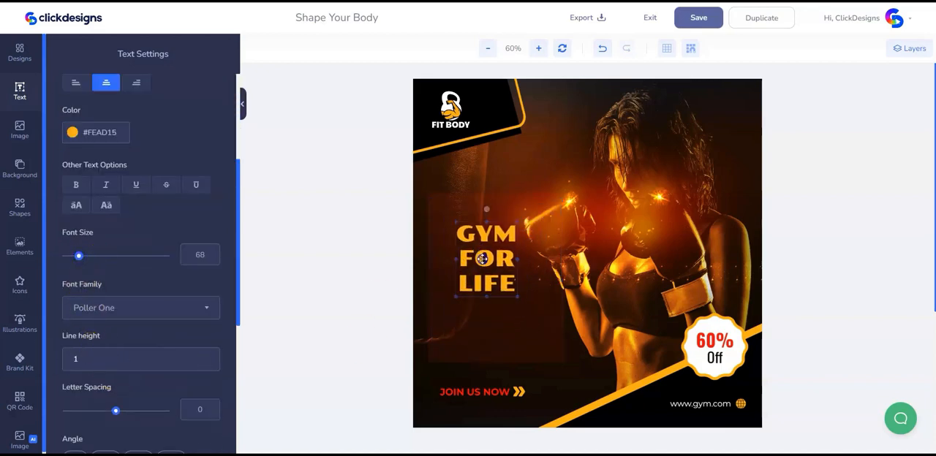
# Replace the headline text with SHAPE YOUR BODY and move it fully onto the design
pyautogui.scroll(3, 110, 204)
pyautogui.moveTo(109, 203); pyautogui.dragTo(65, 157)
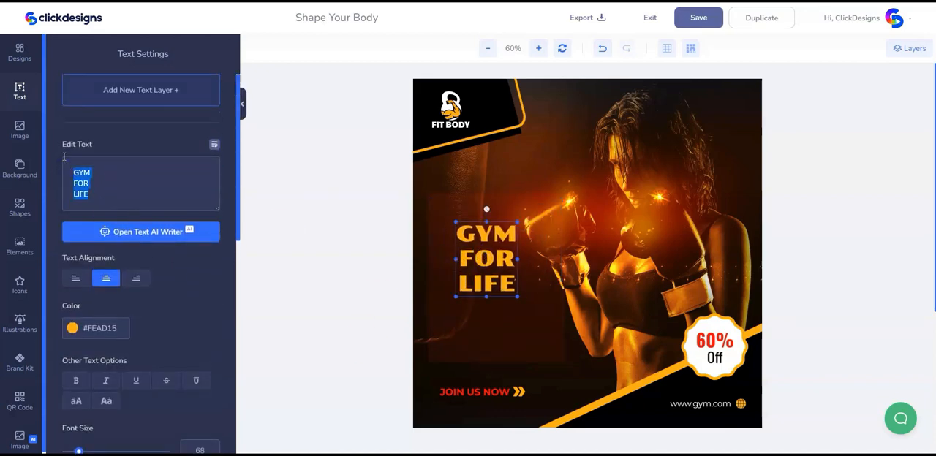
pyautogui.write('SHAPE YOUR BODY')
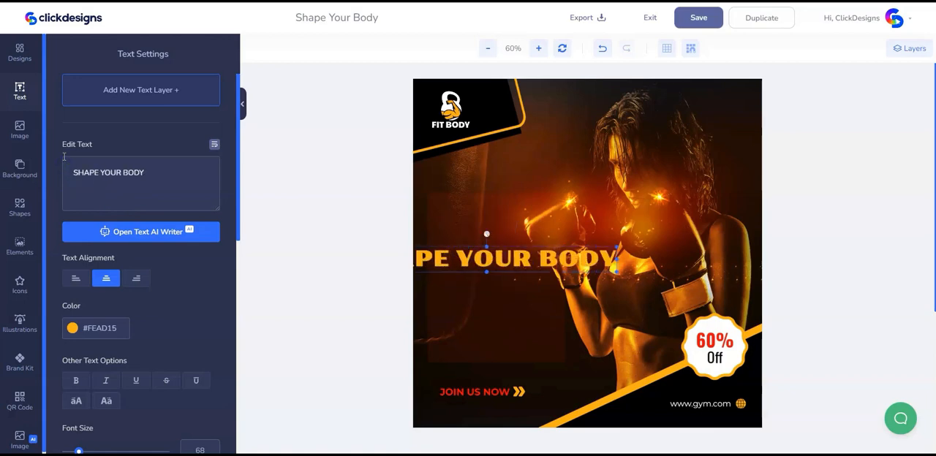
pyautogui.click(502, 17)
pyautogui.moveTo(488, 251); pyautogui.dragTo(572, 239)
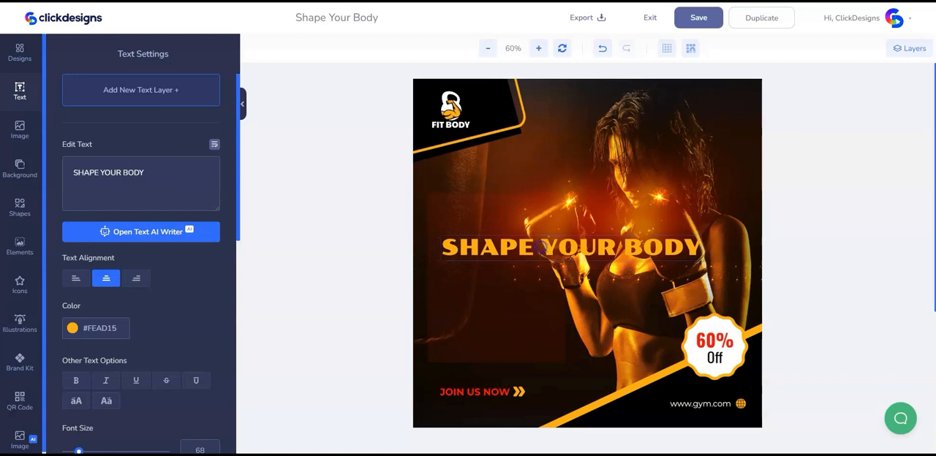
# Break the headline after SHAPE into two left-aligned lines and shift it toward the design's left side
pyautogui.press('BackSpace')
pyautogui.press('Return')
pyautogui.click(71, 279)
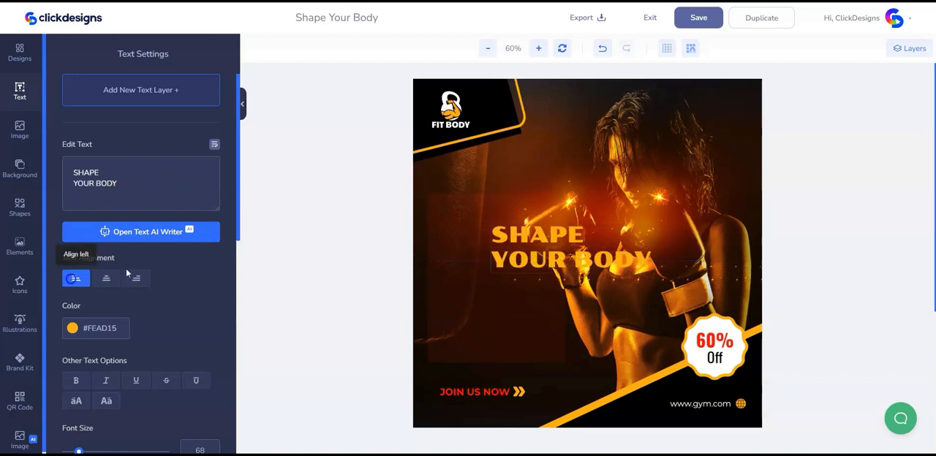
pyautogui.moveTo(560, 250); pyautogui.dragTo(520, 249)
# Set the headline font to bold Oswald and move it closer to the design's left edge
pyautogui.scroll(-2, 87, 340)
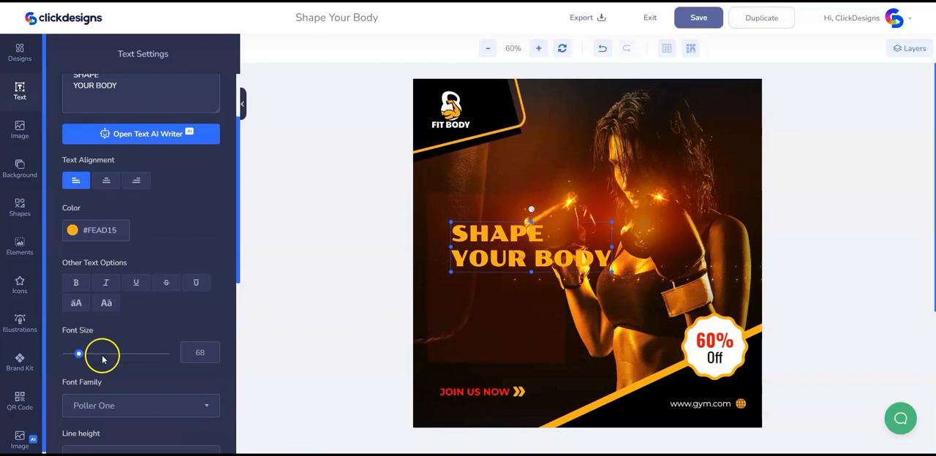
pyautogui.click(103, 410)
pyautogui.write('osw')
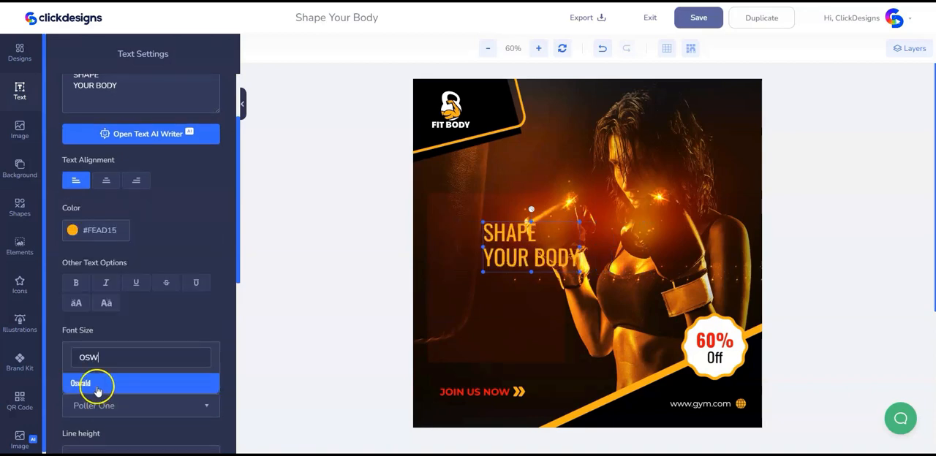
pyautogui.click(93, 383)
pyautogui.click(76, 282)
pyautogui.moveTo(476, 256); pyautogui.dragTo(455, 252)
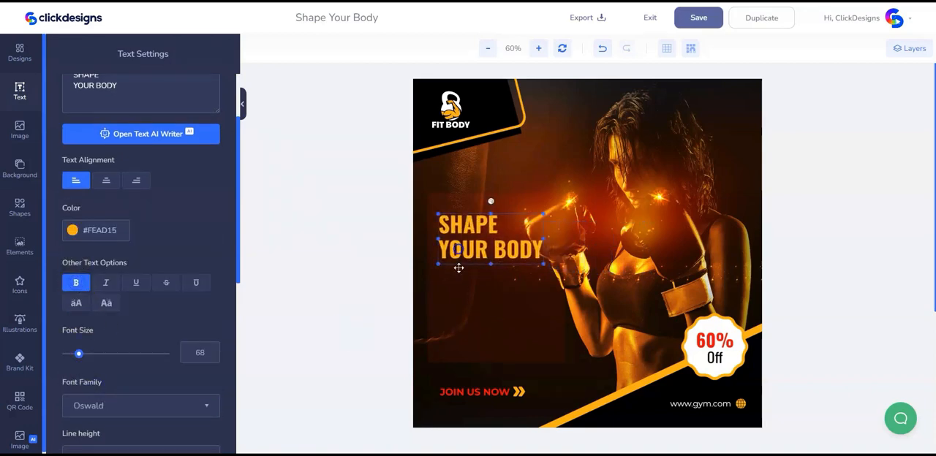
# Shorten the translucent red rectangle from its upper edge and enlarge the headline over it to font size 101
pyautogui.click(387, 273)
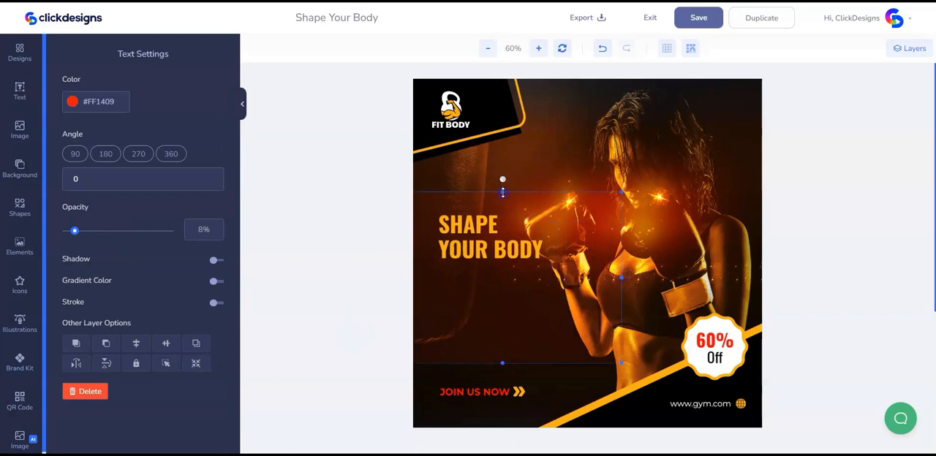
pyautogui.moveTo(491, 253); pyautogui.dragTo(491, 305)
pyautogui.moveTo(546, 313); pyautogui.dragTo(598, 340)
# Select the headline together with the translucent rectangle and nudge both upward
pyautogui.keyDown('shift'); pyautogui.click(607, 271); pyautogui.keyUp('shift')
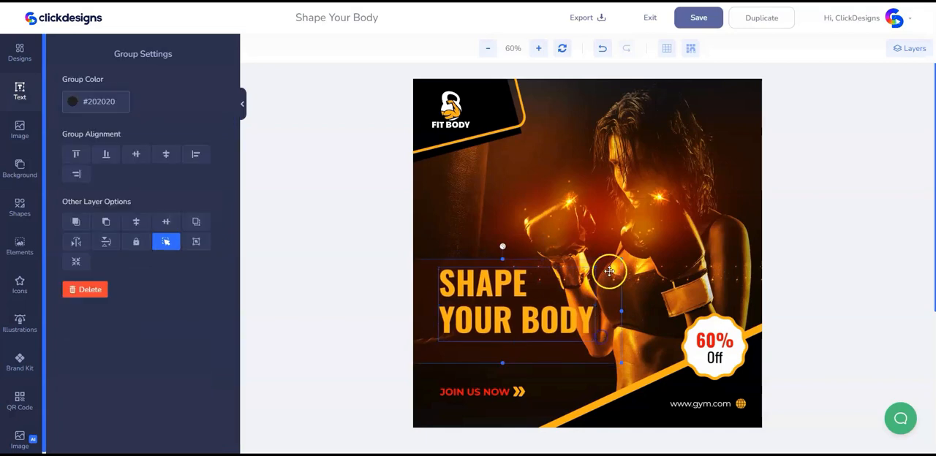
pyautogui.press('Up')
pyautogui.press('Up')
pyautogui.press('Up')
pyautogui.click(485, 301)
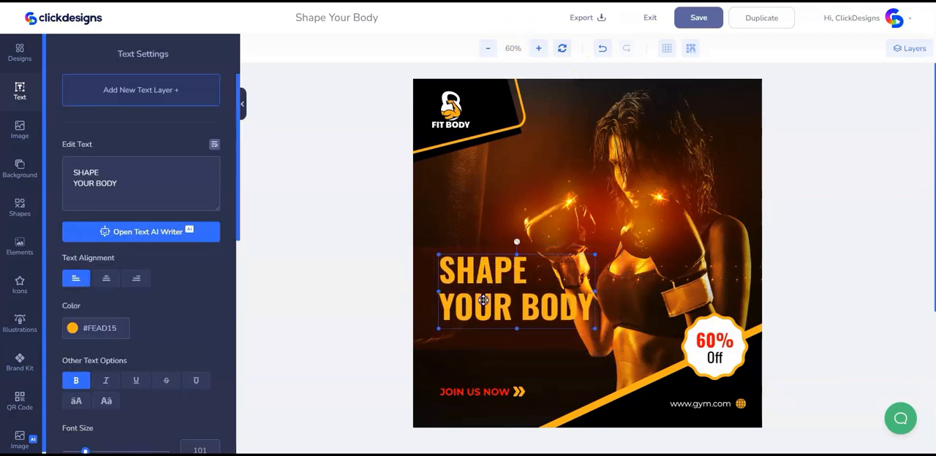
# Extend the translucent rectangle downward to just above JOIN US NOW and raise the headline within it
pyautogui.click(488, 347)
pyautogui.moveTo(503, 352); pyautogui.dragTo(502, 364)
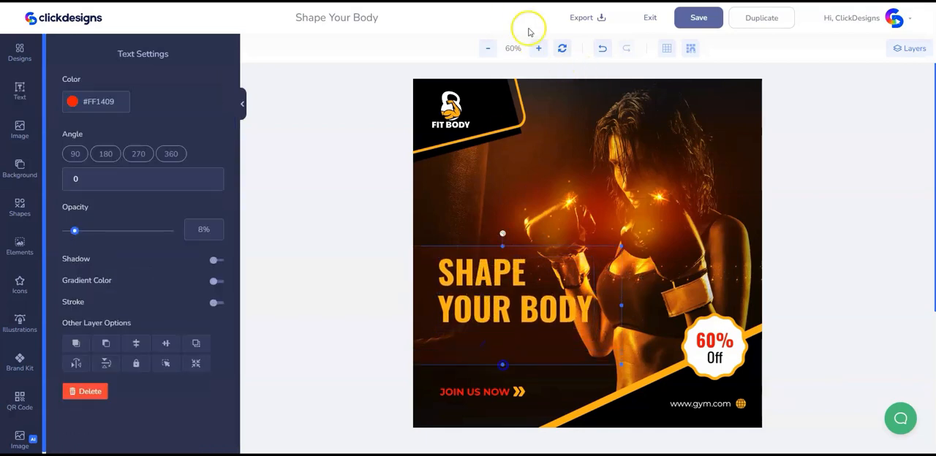
pyautogui.keyDown('shift'); pyautogui.click(489, 296); pyautogui.keyUp('shift')
pyautogui.moveTo(490, 308); pyautogui.dragTo(491, 299)
pyautogui.click(491, 302)
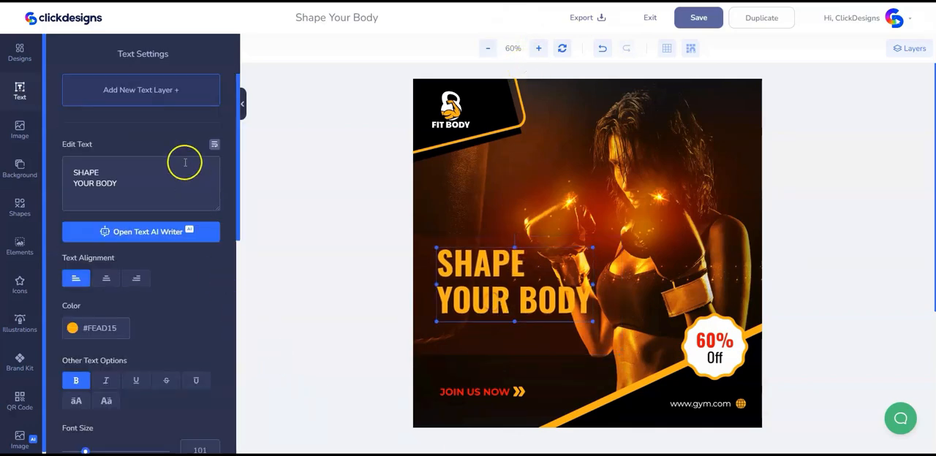
# Add a new text layer below the headline and set its color to white (#FFFFFF)
pyautogui.click(148, 93)
pyautogui.moveTo(598, 252); pyautogui.dragTo(504, 337)
pyautogui.click(73, 328)
pyautogui.click(96, 365)
pyautogui.moveTo(96, 364); pyautogui.dragTo(44, 316)
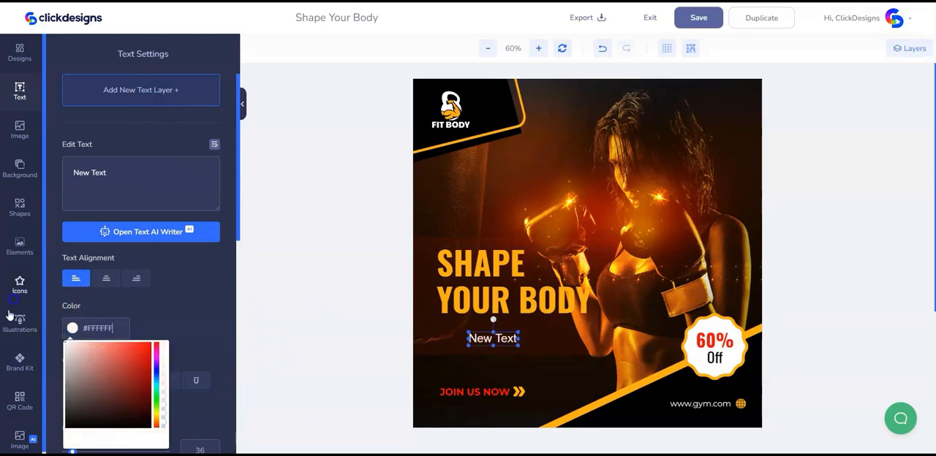
# Replace the new text layer's placeholder with "Turn Fat Into Fit" and move it up closer to the headline
pyautogui.click(497, 338)
pyautogui.click(489, 339)
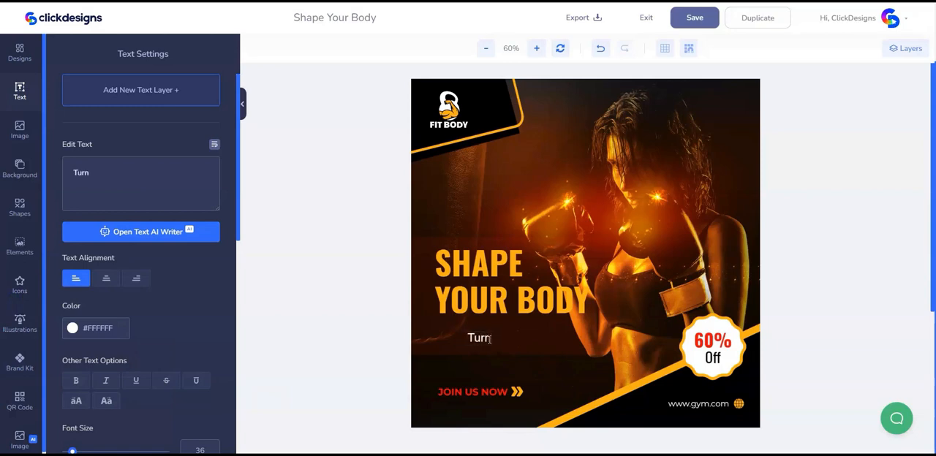
pyautogui.write('Turn Fat Into Fit')
pyautogui.click(454, 18)
pyautogui.click(488, 343)
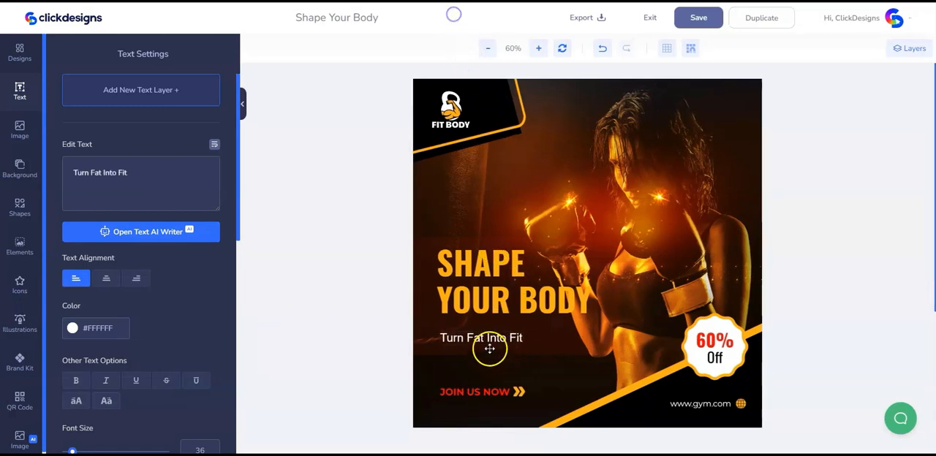
# Set the font family of the "Turn Fat Into Fit" tagline to Montserrat
pyautogui.scroll(-3, 173, 382)
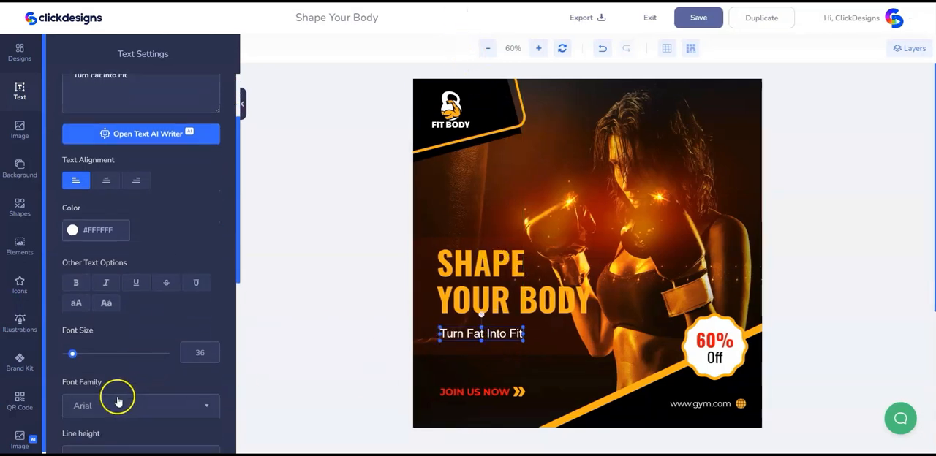
pyautogui.click(114, 405)
pyautogui.write('mont')
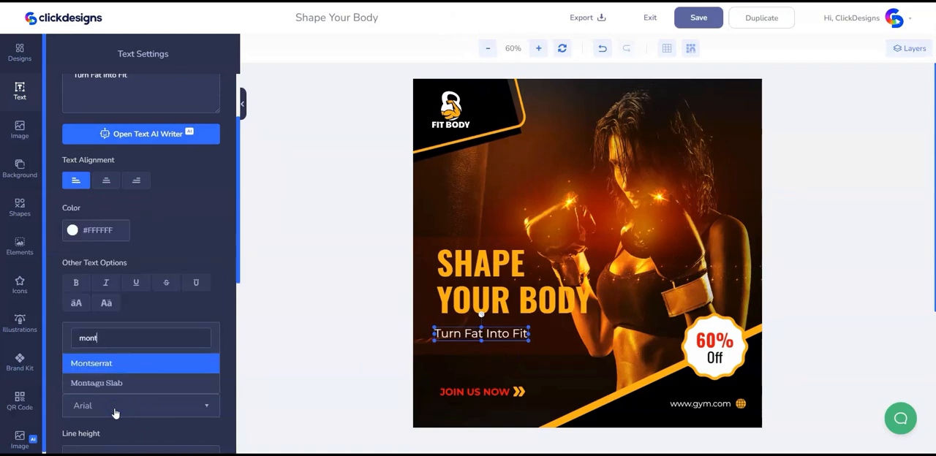
pyautogui.click(113, 366)
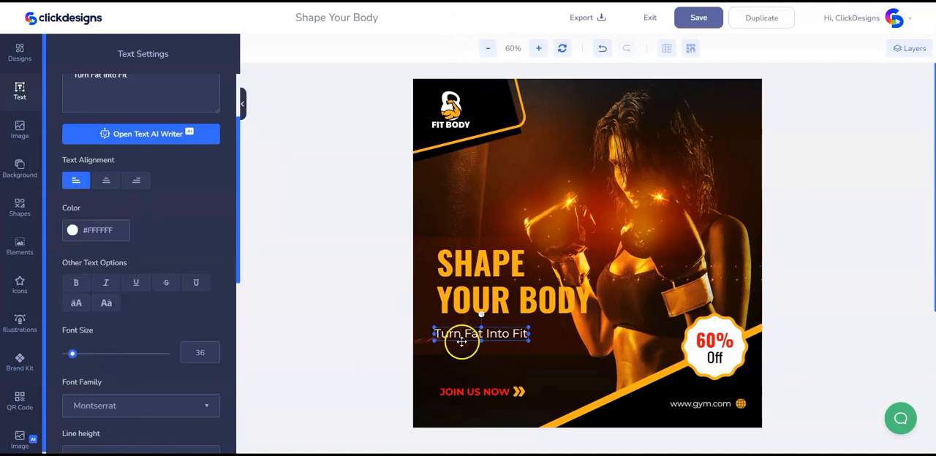
# Resize the tagline to font size 38 and line it up with the headline's left edge just below it
pyautogui.moveTo(456, 336); pyautogui.dragTo(459, 333)
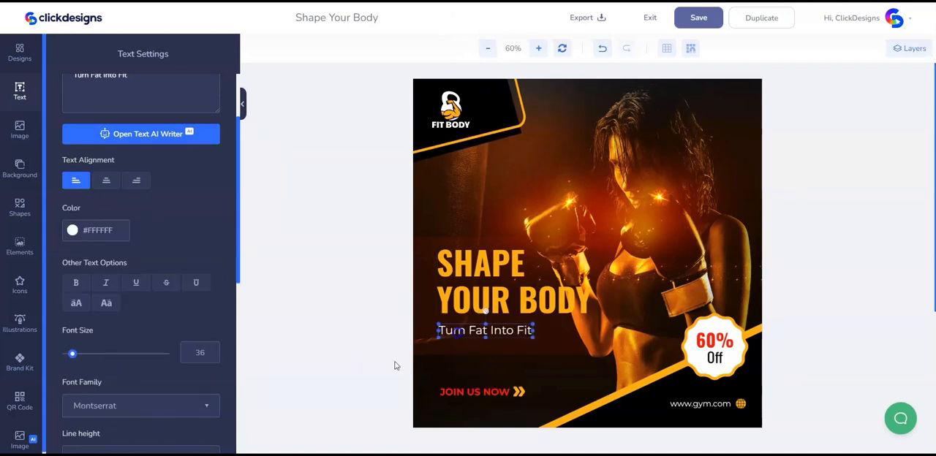
pyautogui.moveTo(73, 355); pyautogui.dragTo(74, 356)
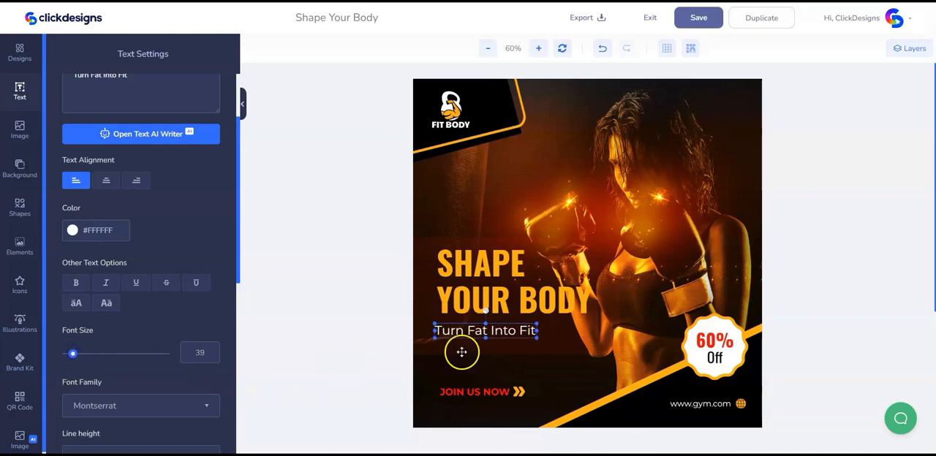
pyautogui.moveTo(459, 332); pyautogui.dragTo(465, 331)
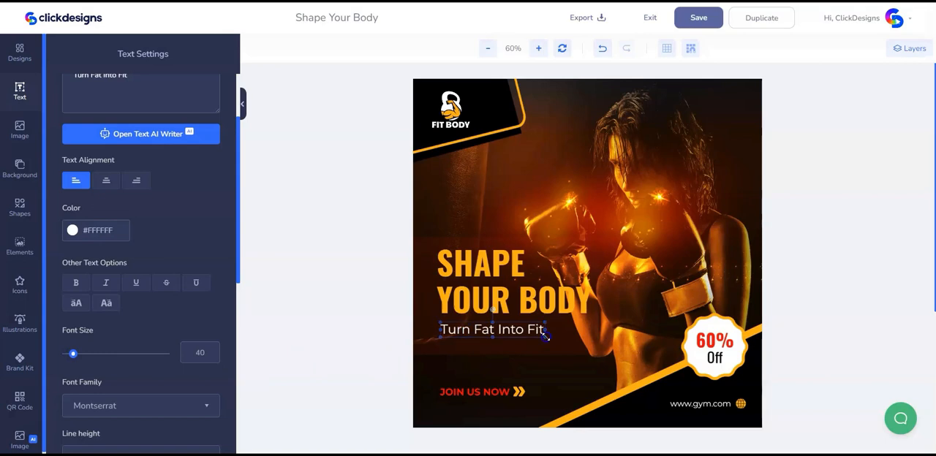
pyautogui.moveTo(545, 336); pyautogui.dragTo(536, 334)
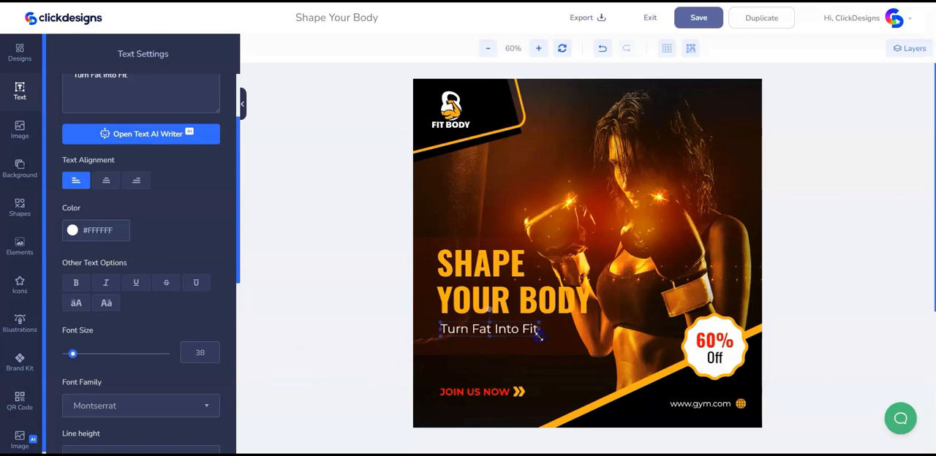
# Select the headline and tagline together, enlarge them slightly, and move the tagline a little closer to the headline
pyautogui.keyDown('shift'); pyautogui.click(523, 300); pyautogui.keyUp('shift')
pyautogui.moveTo(593, 341); pyautogui.dragTo(611, 347)
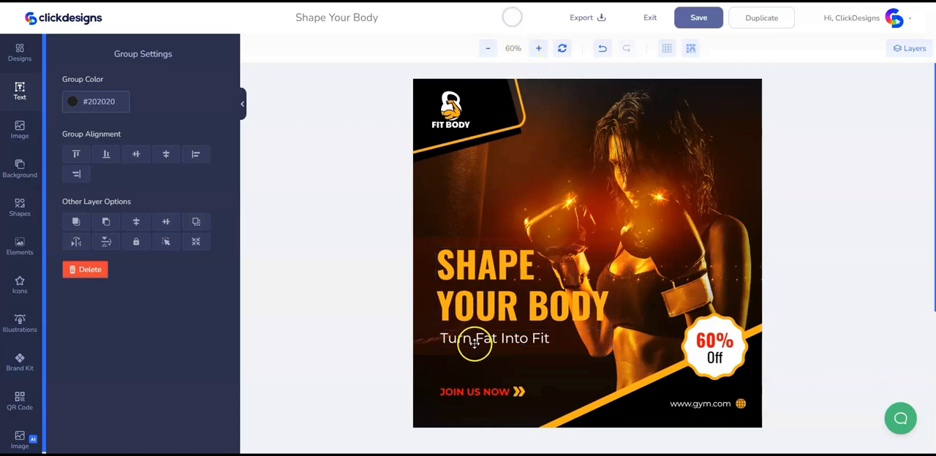
pyautogui.click(476, 340)
pyautogui.click(505, 352)
# Select the tagline together with the headline and nudge both slightly downward
pyautogui.click(490, 334)
pyautogui.keyDown('shift'); pyautogui.click(487, 301); pyautogui.keyUp('shift')
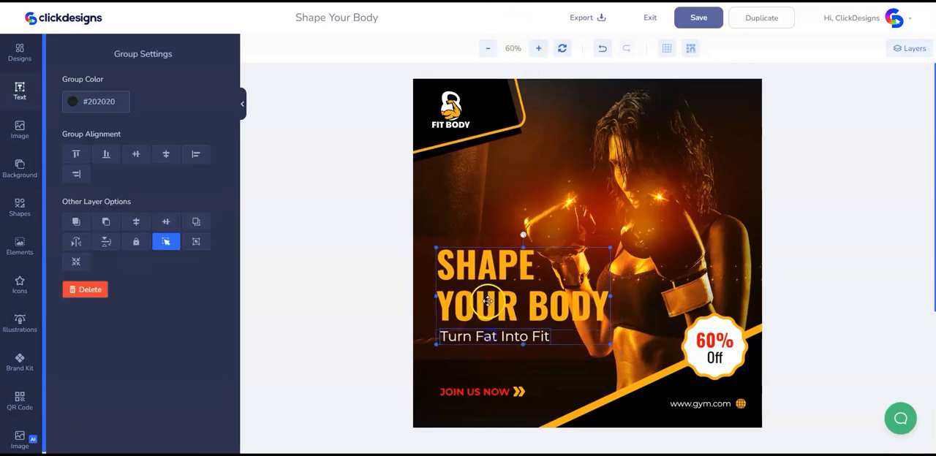
pyautogui.press('Down')
pyautogui.press('Down')
pyautogui.press('Down')
pyautogui.press('Down')
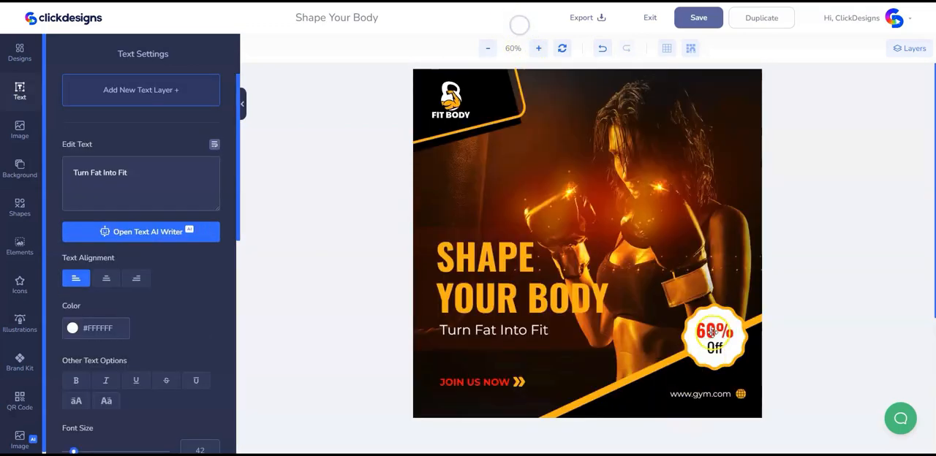
# Change the discount badge's percentage to 40% and center the badge and both its texts horizontally with each other
pyautogui.click(710, 332)
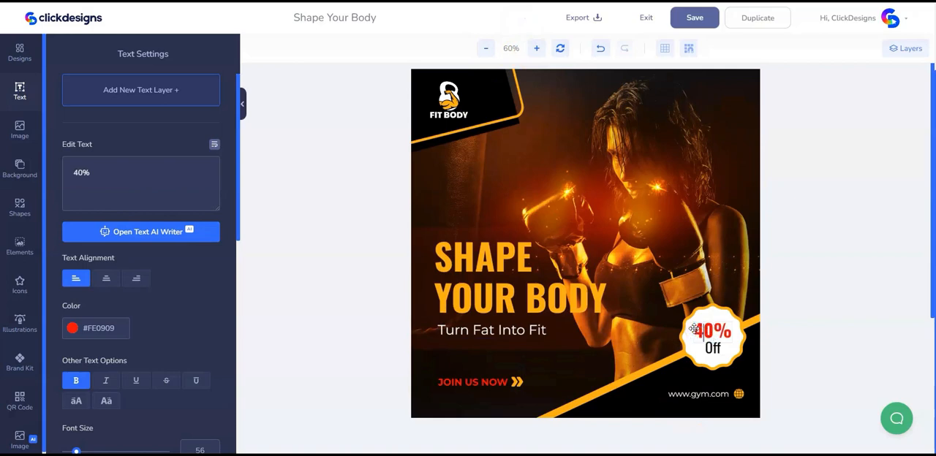
pyautogui.click(542, 34)
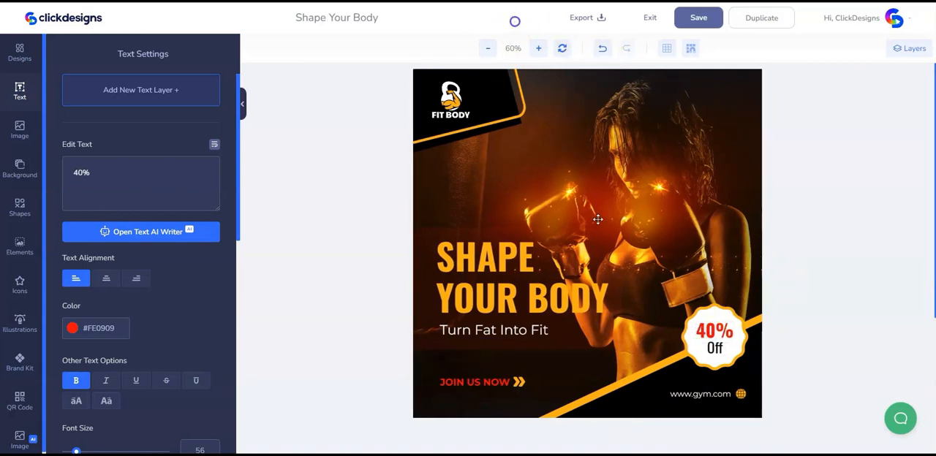
pyautogui.click(715, 349)
pyautogui.keyDown('shift'); pyautogui.click(713, 333); pyautogui.keyUp('shift')
pyautogui.keyDown('shift'); pyautogui.click(711, 315); pyautogui.keyUp('shift')
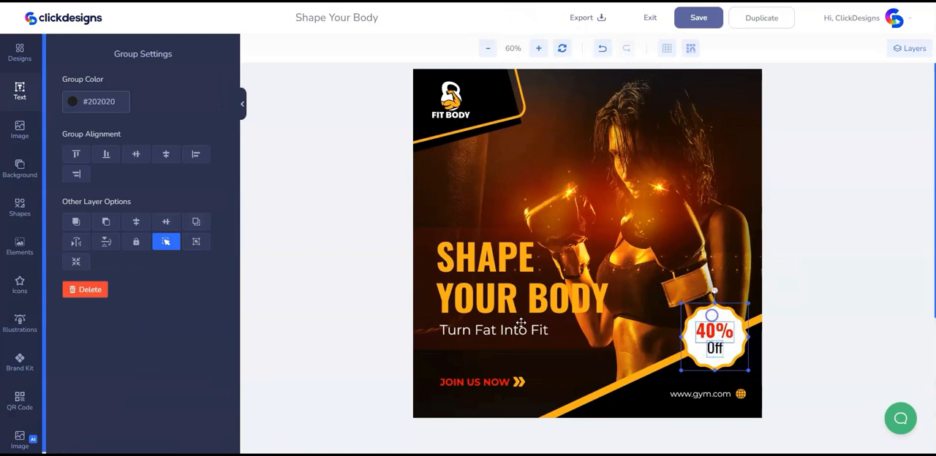
pyautogui.click(170, 157)
pyautogui.click(519, 16)
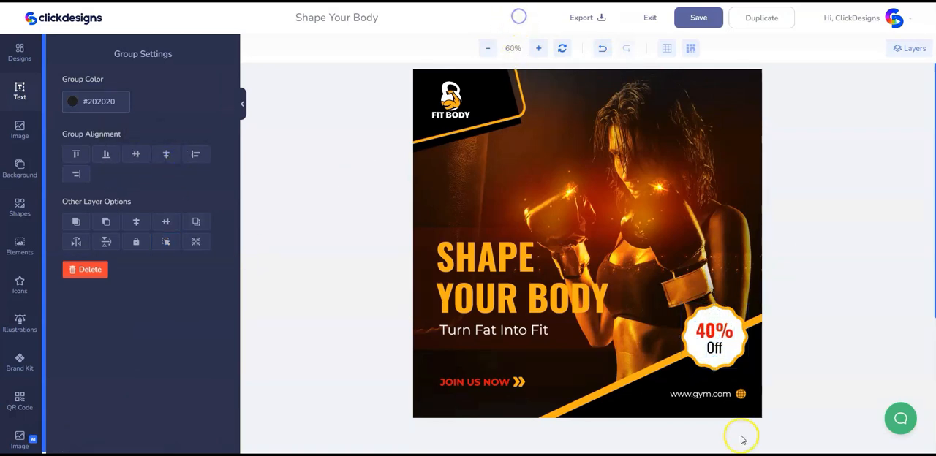
pyautogui.click(700, 393)
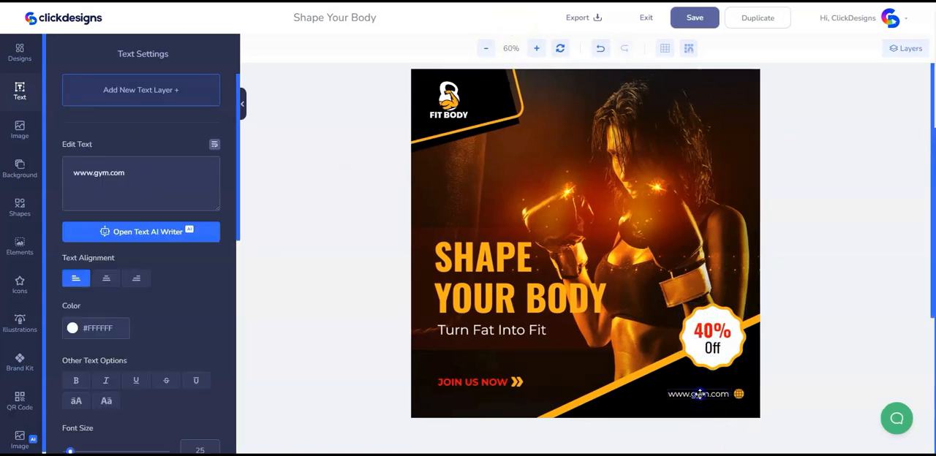
pyautogui.click(94, 174)
pyautogui.write('fitbody')
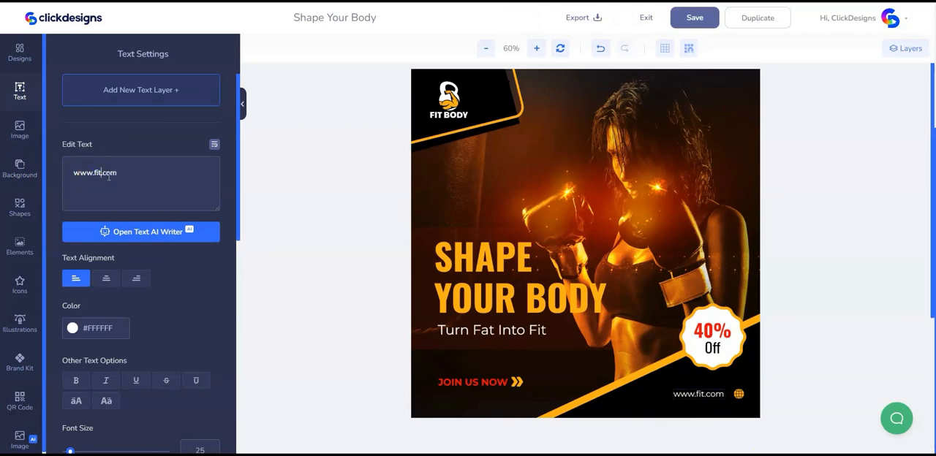
pyautogui.click(699, 395)
pyautogui.moveTo(699, 396); pyautogui.dragTo(701, 395)
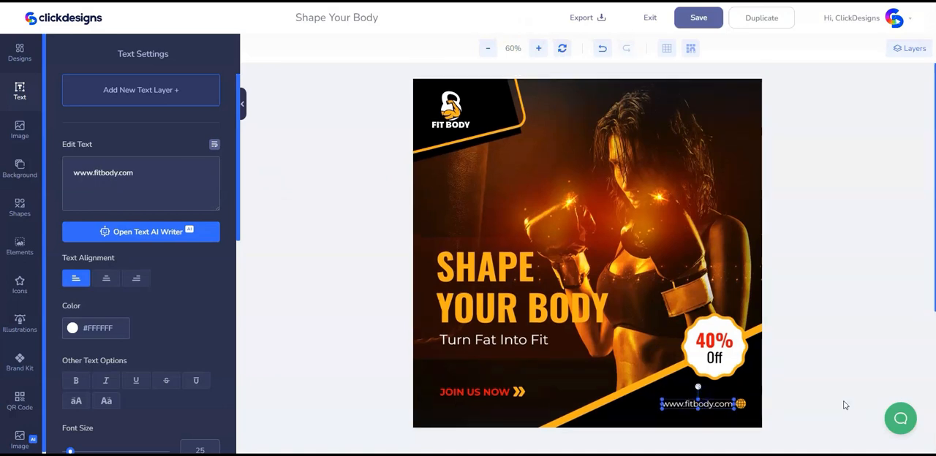
# Export the finished design as a PNG image and dismiss the browser's download notice
pyautogui.click(592, 21)
pyautogui.click(532, 165)
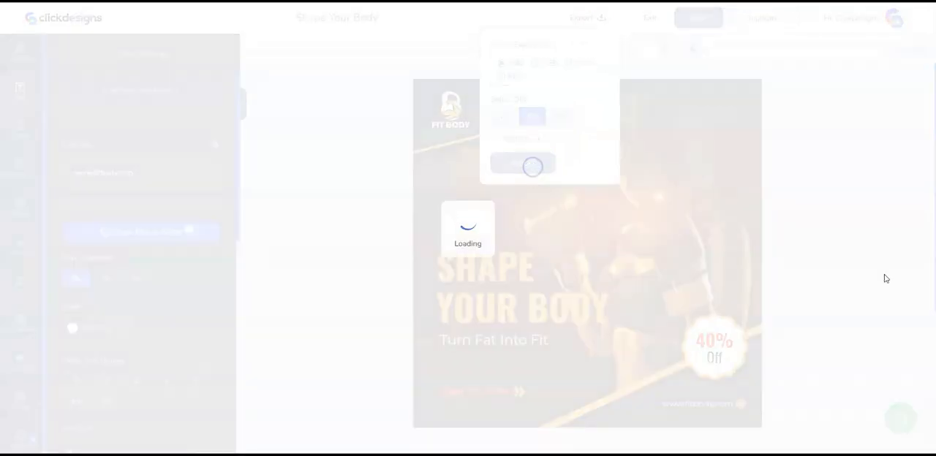
pyautogui.click(835, 209)
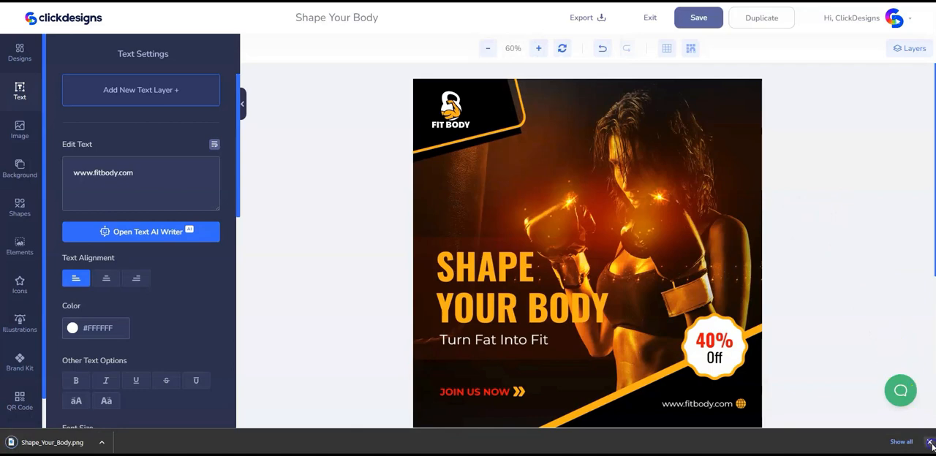
pyautogui.click(929, 443)
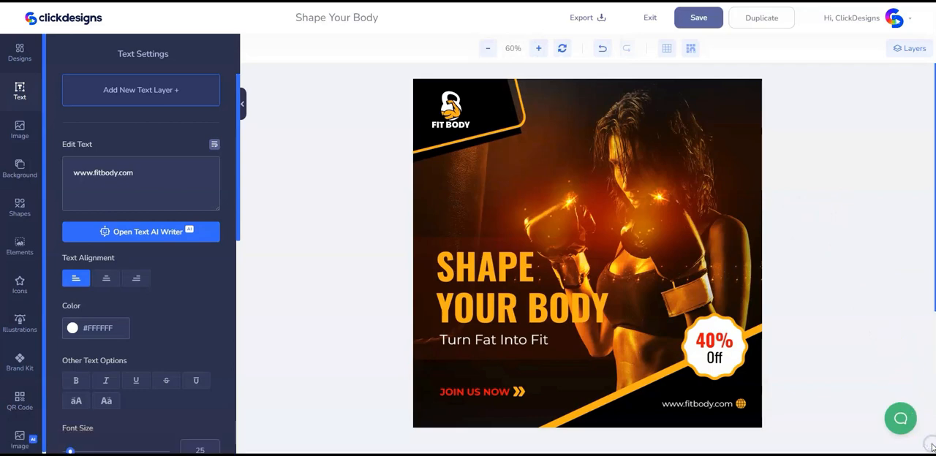
# Save the Shape Your Body design and exit the editor
pyautogui.click(699, 19)
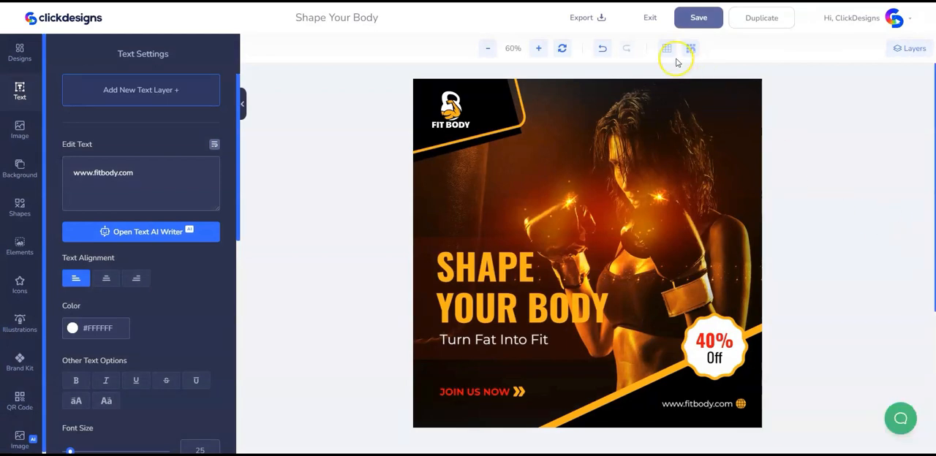
pyautogui.click(651, 18)
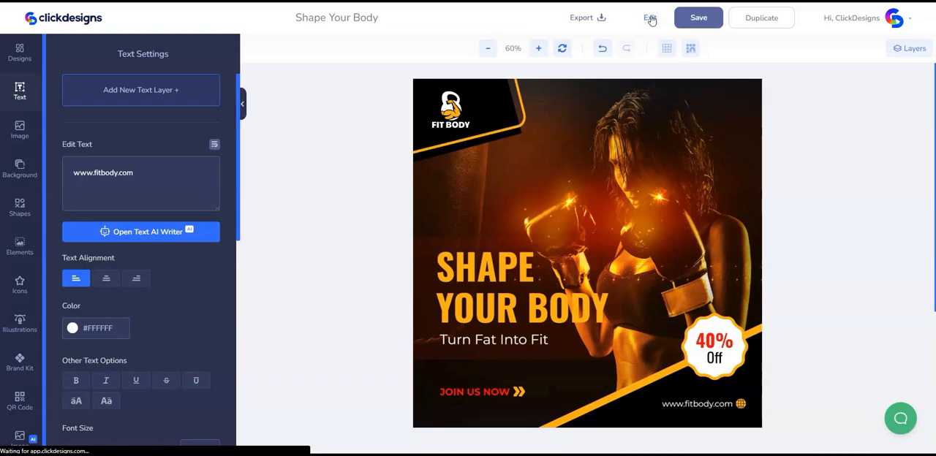